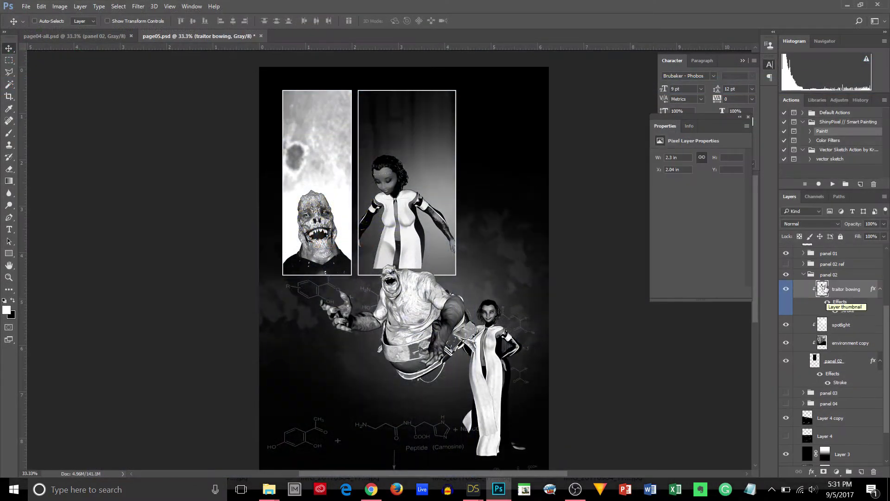
Move the "traitor bowing" layer above and out of the panel 02 group, and nudge the figure slightly to the right.
{"action": "left_click_drag", "start_coordinate": [824, 288], "coordinate": [824, 270]}
{"action": "key", "text": "Right"}
{"action": "key", "text": "Right"}
{"action": "key", "text": "Right"}
Edit the Stroke effect of the "traitor bowing" layer and save page05.psd.
{"action": "key", "text": "ctrl+plus"}
{"action": "key", "text": "ctrl+plus"}
{"action": "key", "text": "ctrl+plus"}
{"action": "key", "text": "ctrl+plus"}
{"action": "key", "text": "ctrl+plus"}
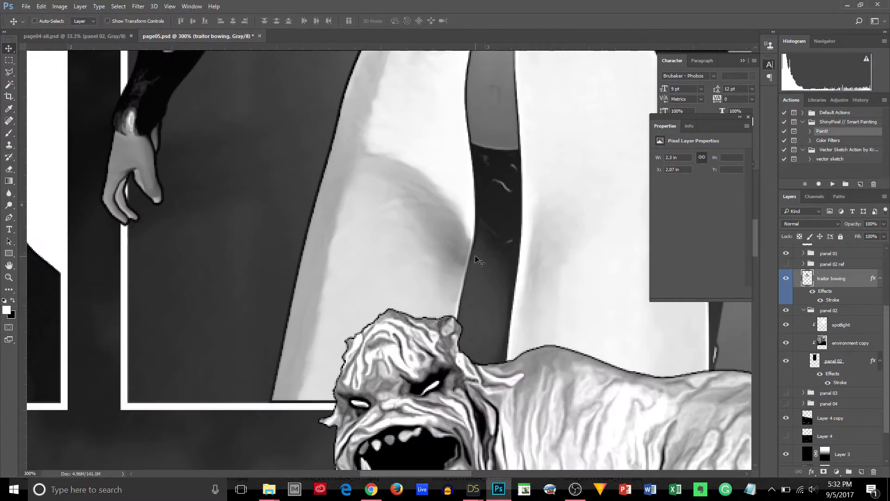
{"action": "double_click", "coordinate": [833, 300]}
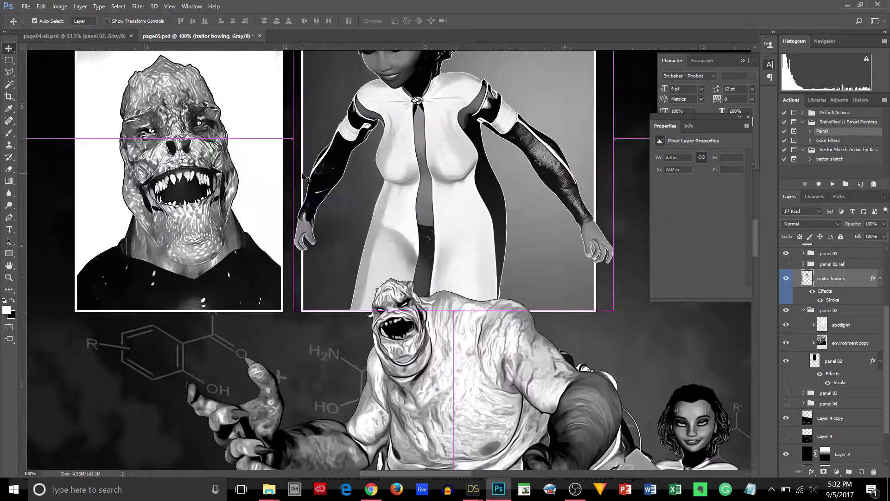
{"action": "key", "text": "ctrl+s"}
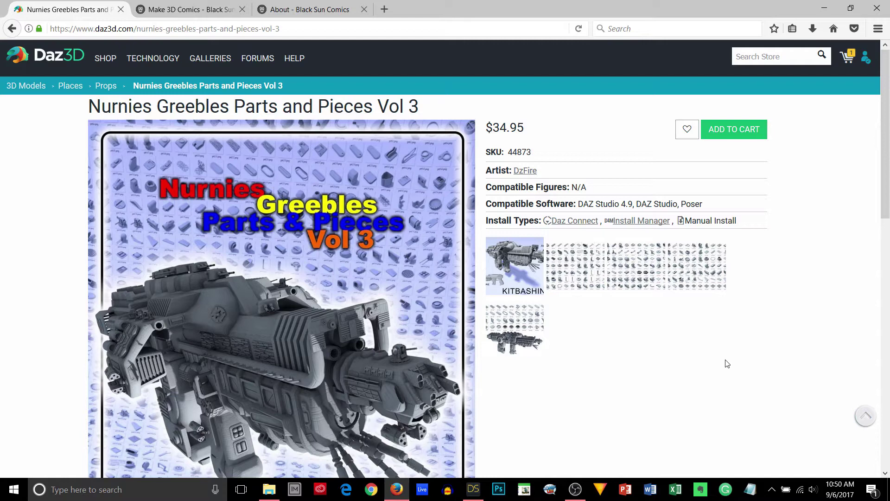
View the enlarged preview images of the Nurnies Greebles Parts and Pieces Vol 3 product and close the gallery.
{"action": "left_click", "coordinate": [516, 264]}
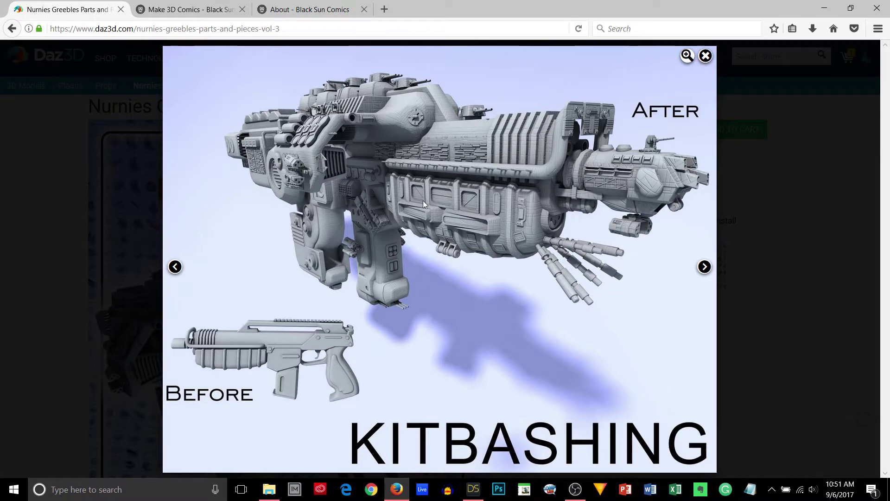
{"action": "left_click", "coordinate": [704, 267]}
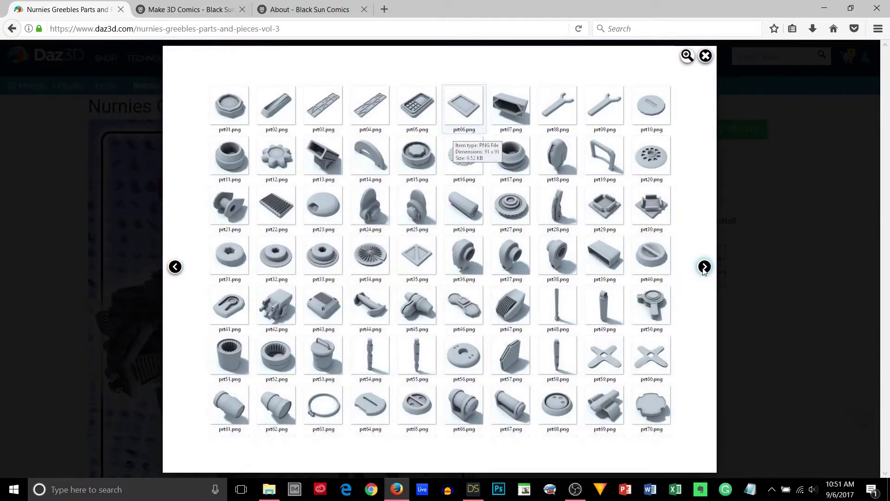
{"action": "left_click", "coordinate": [704, 267]}
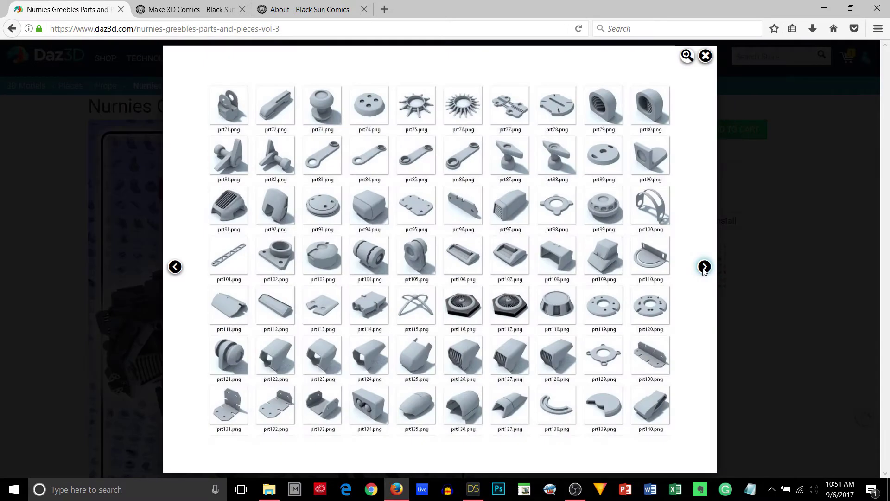
{"action": "left_click", "coordinate": [705, 267]}
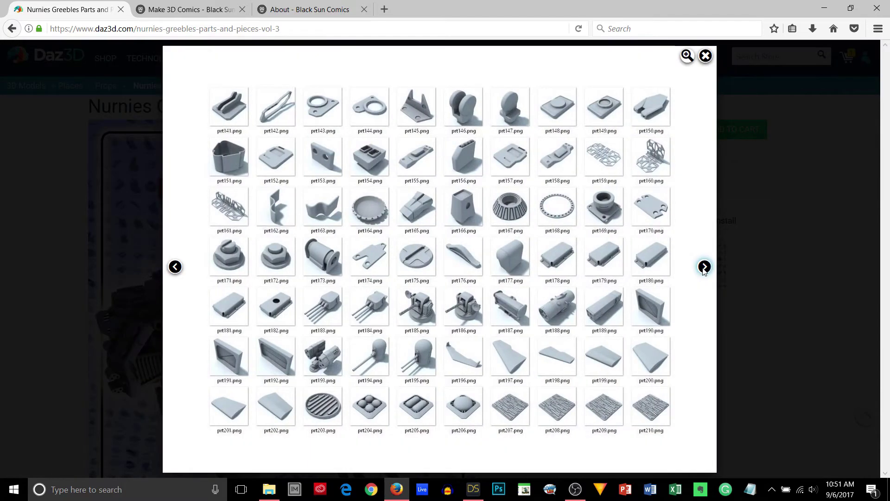
{"action": "left_click", "coordinate": [705, 267]}
{"action": "left_click", "coordinate": [728, 222]}
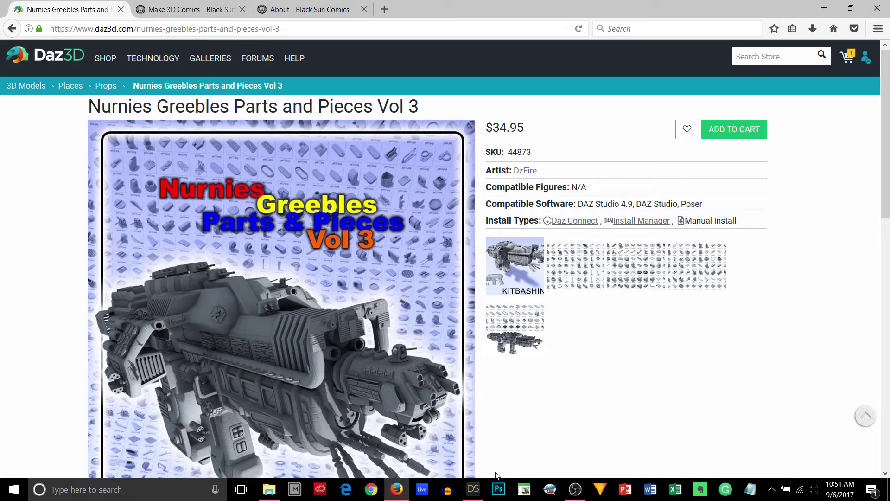
Switch to DAZ Studio and open the NGPP folder under Poser Formats, My DAZ 3D Library, Props, DzFire.
{"action": "left_click", "coordinate": [473, 489]}
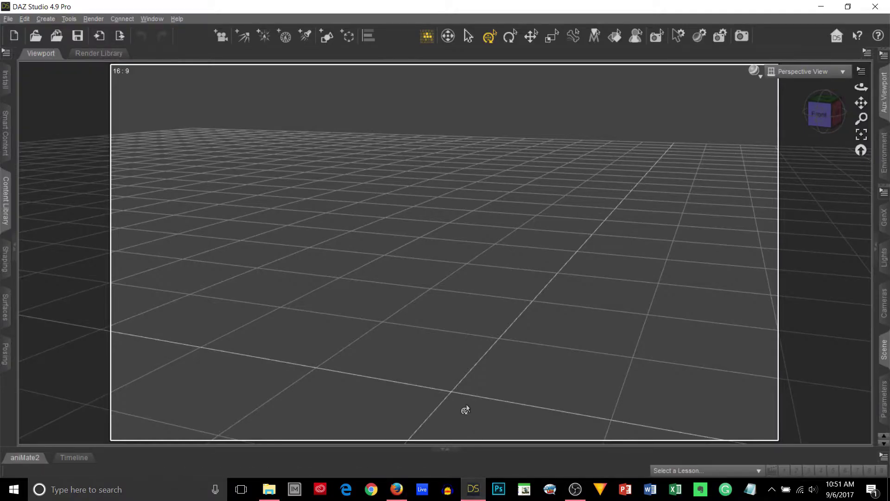
{"action": "left_click", "coordinate": [5, 218]}
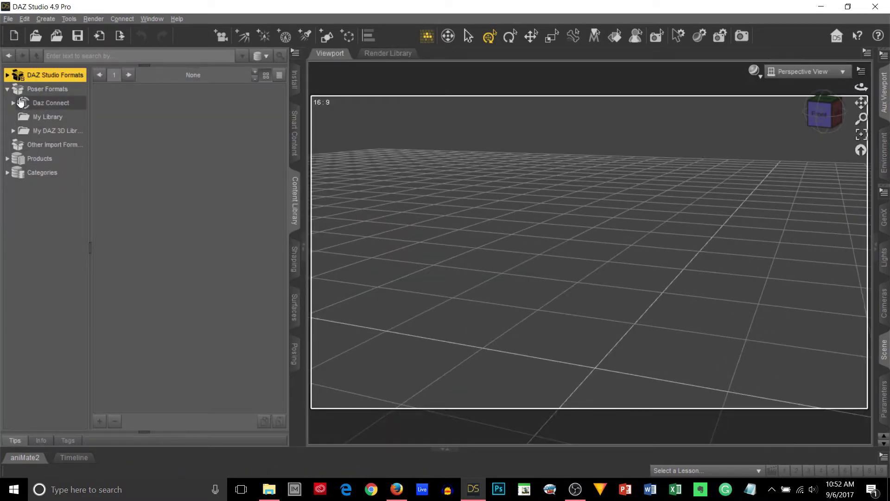
{"action": "left_click", "coordinate": [31, 92]}
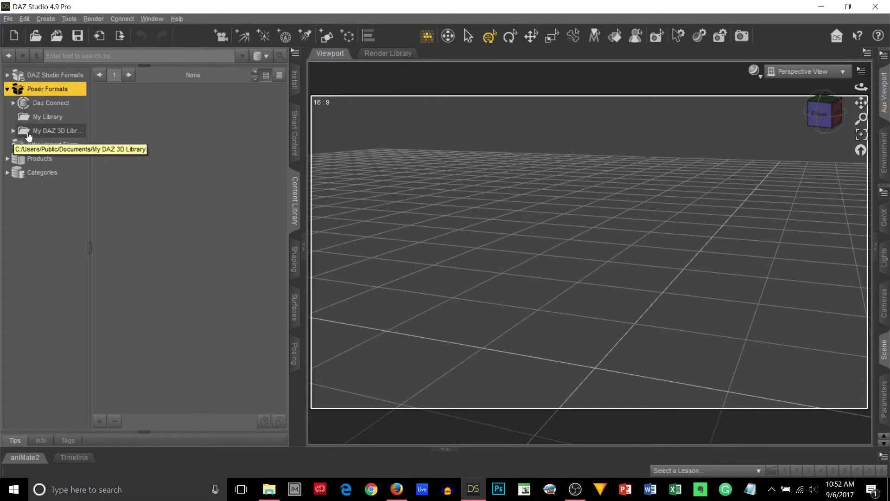
{"action": "left_click", "coordinate": [13, 131]}
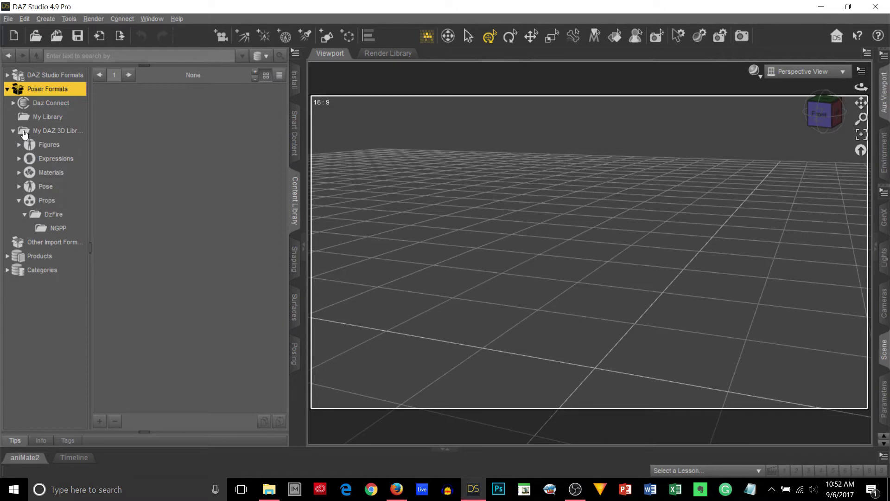
{"action": "left_click", "coordinate": [45, 202]}
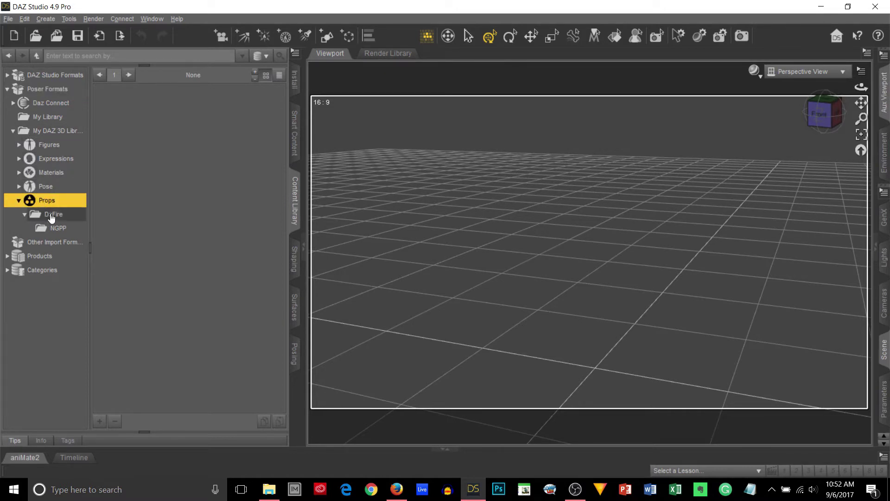
{"action": "left_click", "coordinate": [52, 216]}
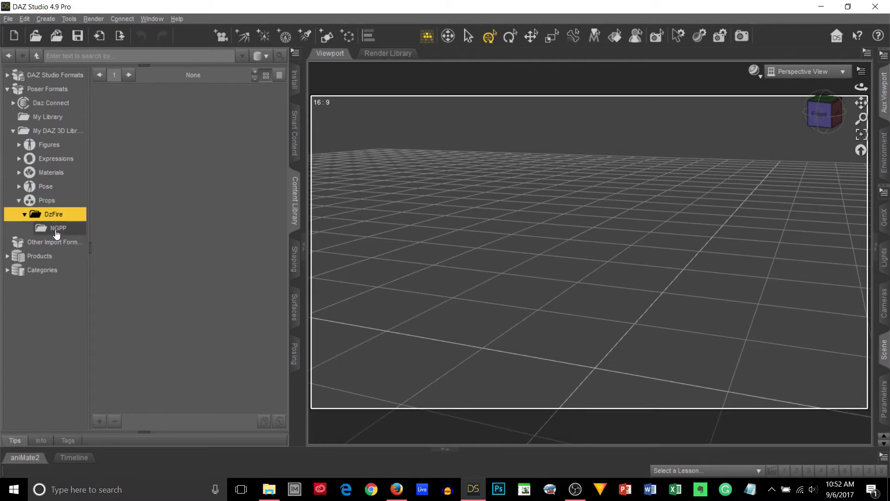
{"action": "left_click", "coordinate": [62, 229]}
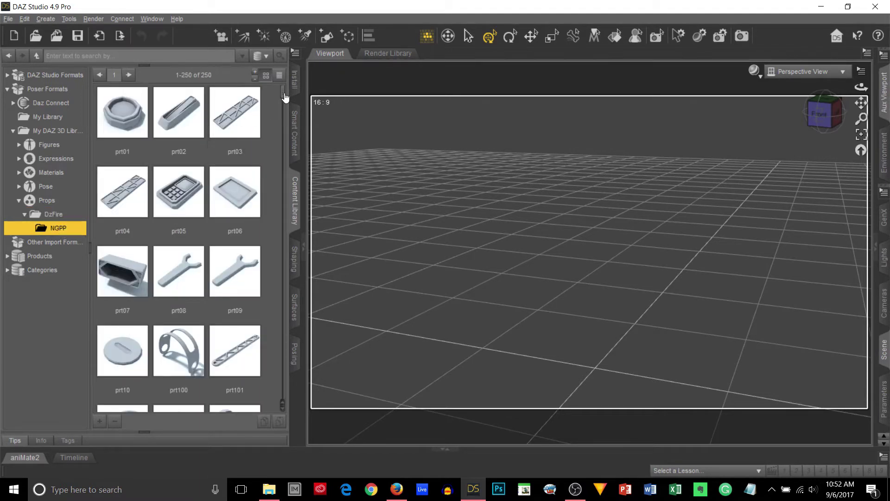
Browse the NGPP parts, examining the gun turrets, wings, panels and vents available for kitbashing.
{"action": "left_click_drag", "start_coordinate": [285, 97], "coordinate": [280, 216]}
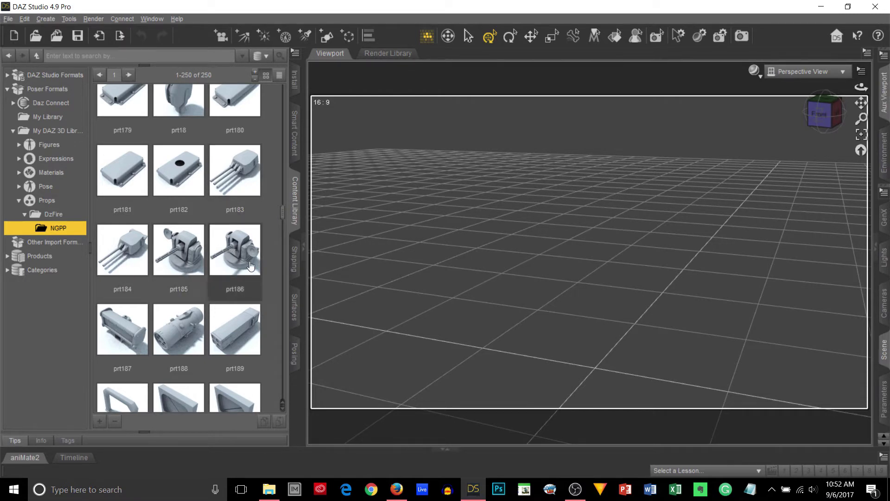
{"action": "mouse_move", "coordinate": [250, 266]}
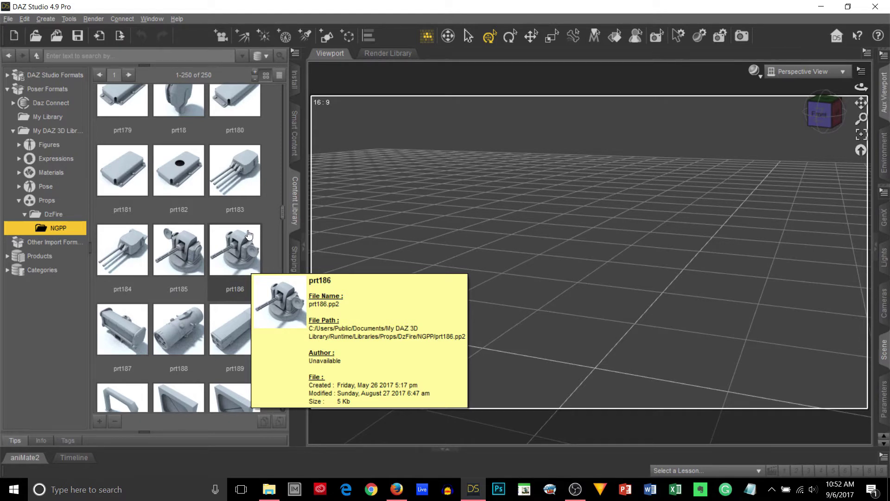
{"action": "left_click", "coordinate": [178, 341]}
{"action": "left_click_drag", "start_coordinate": [286, 203], "coordinate": [282, 224]}
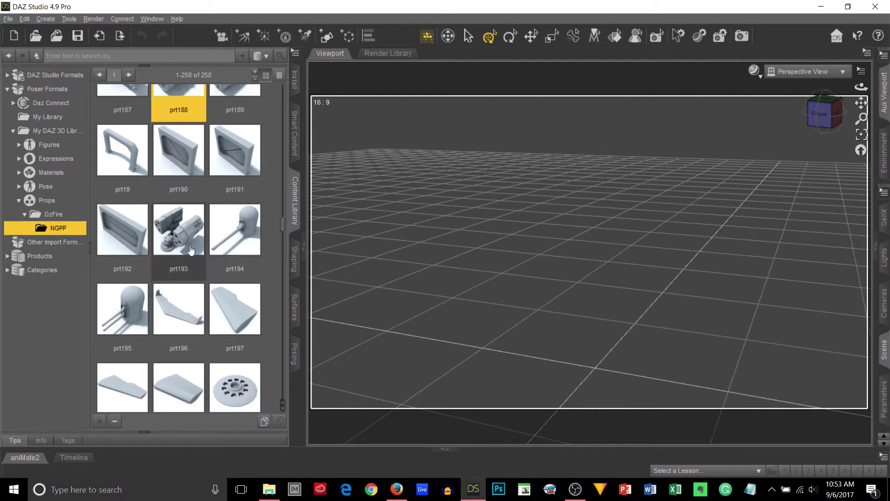
{"action": "mouse_move", "coordinate": [189, 250]}
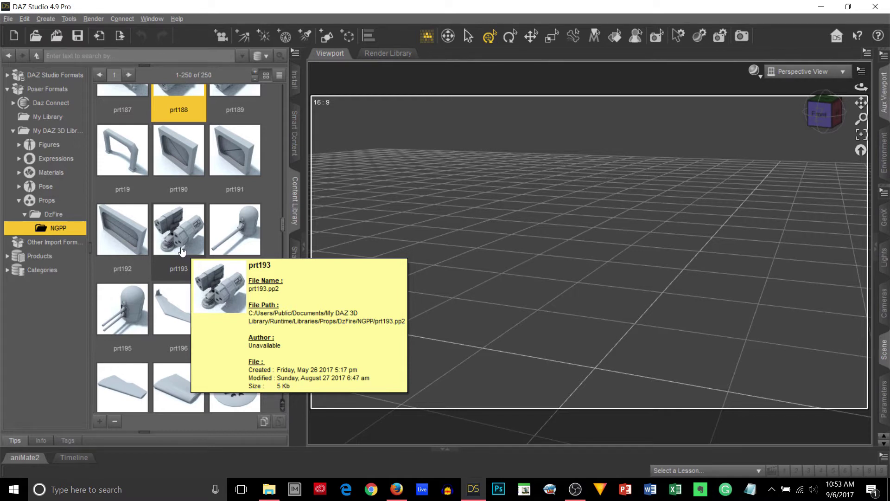
{"action": "left_click_drag", "start_coordinate": [283, 225], "coordinate": [284, 238]}
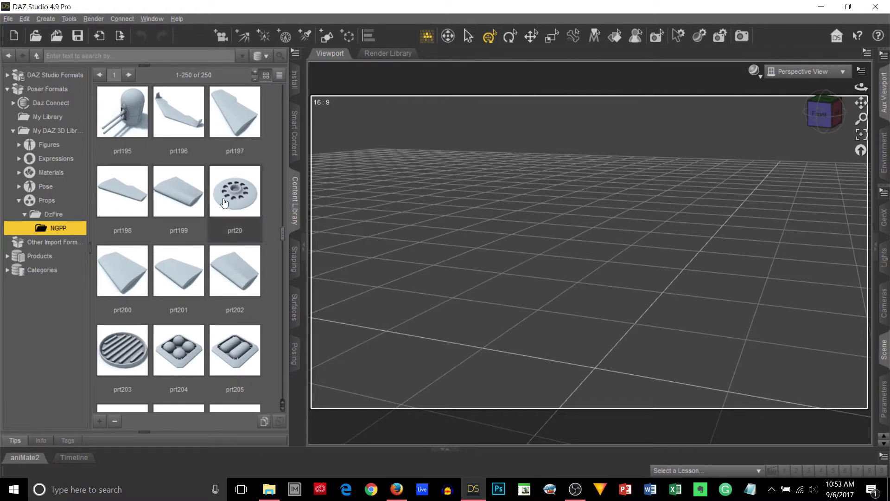
{"action": "scroll", "coordinate": [283, 236], "scroll_direction": "down", "scroll_amount": 3}
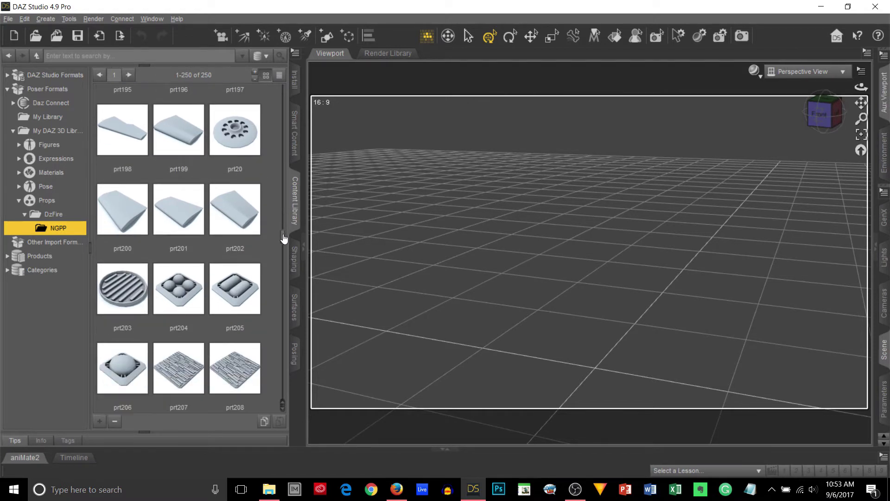
{"action": "scroll", "coordinate": [235, 340], "scroll_direction": "down", "scroll_amount": 6}
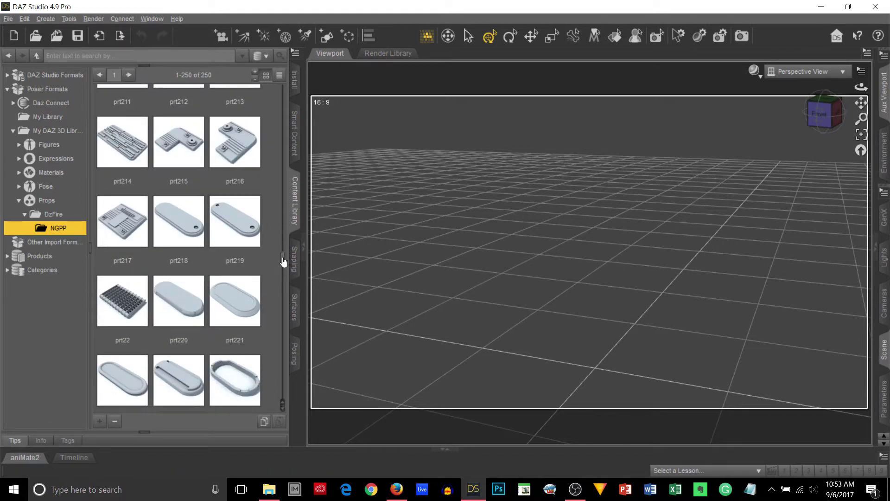
{"action": "left_click_drag", "start_coordinate": [283, 260], "coordinate": [283, 248]}
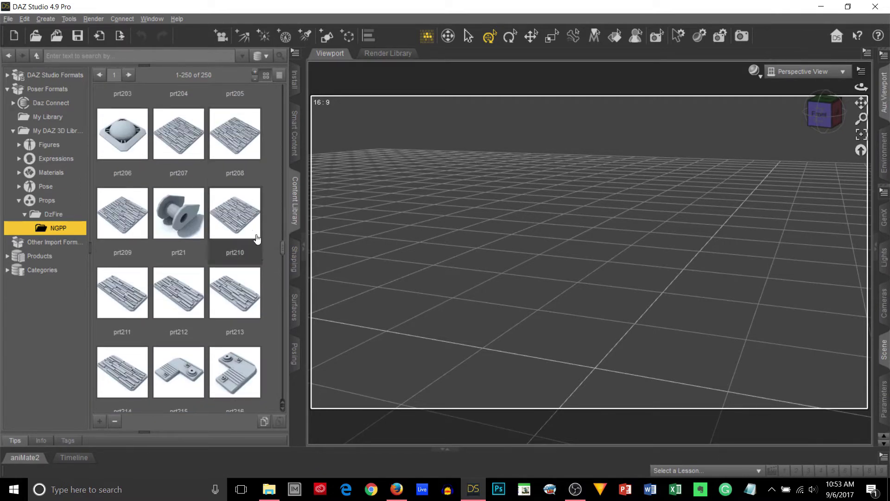
{"action": "left_click_drag", "start_coordinate": [283, 248], "coordinate": [283, 292]}
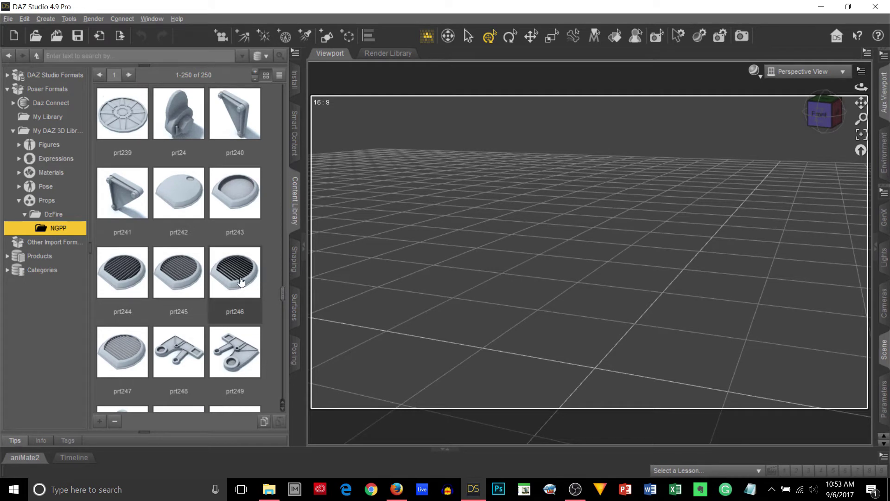
{"action": "mouse_move", "coordinate": [235, 281]}
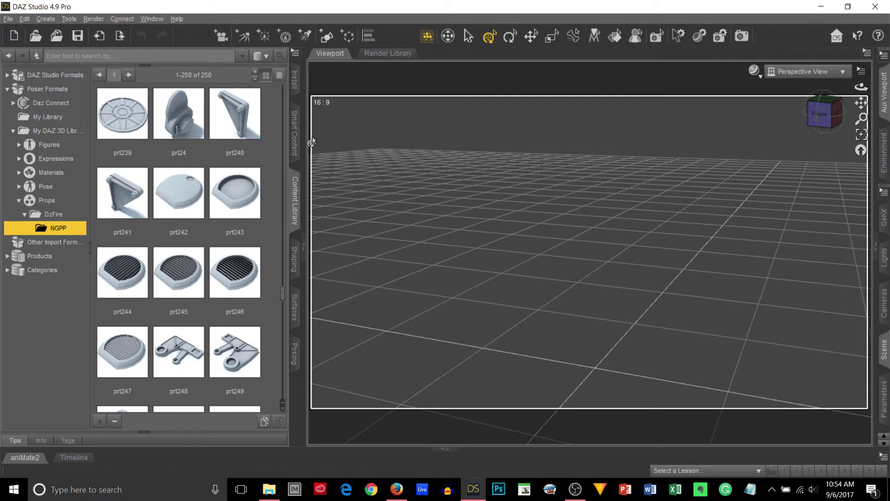
Load the SMLA !Aircraft actor from the Single Man Light Aircraft product and collapse the content pane.
{"action": "left_click", "coordinate": [296, 133]}
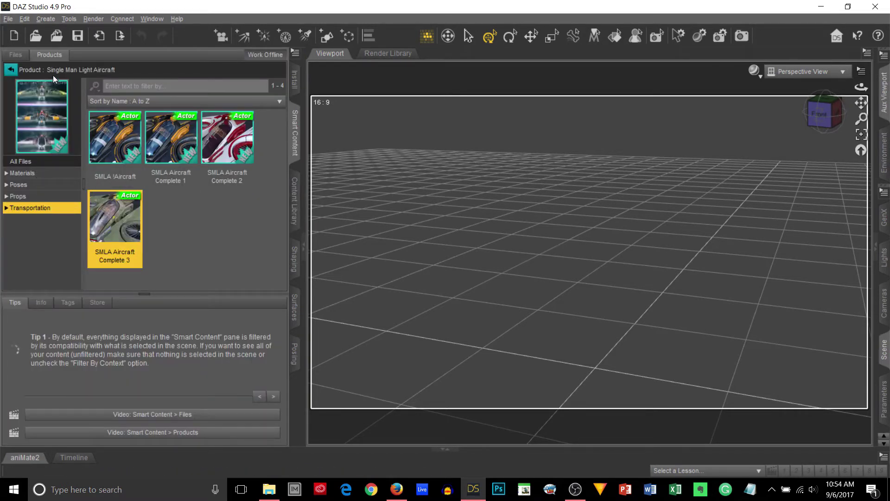
{"action": "double_click", "coordinate": [120, 143]}
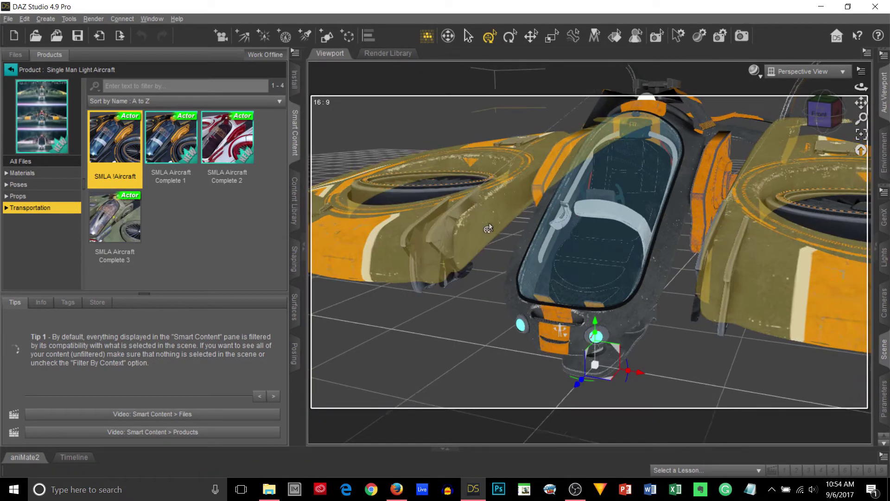
{"action": "left_click", "coordinate": [295, 132]}
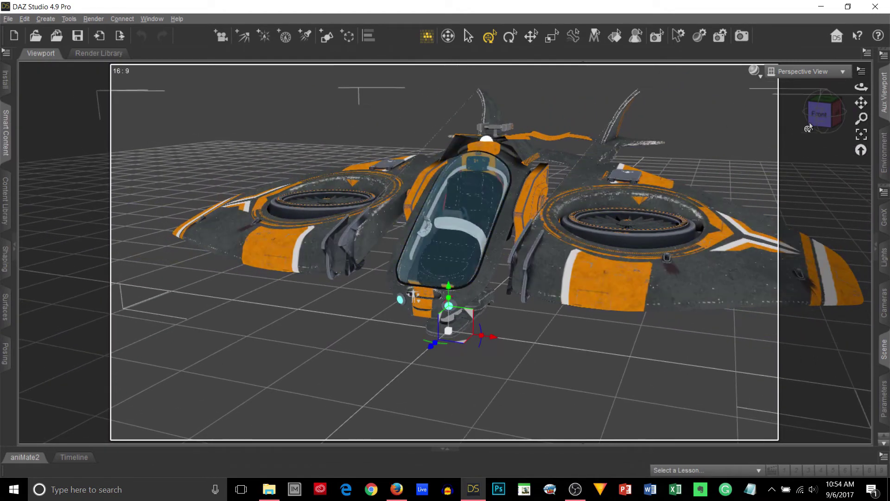
Examine the loaded aircraft from the front, left side and above, and look through the NGPP parts again.
{"action": "left_click", "coordinate": [838, 119]}
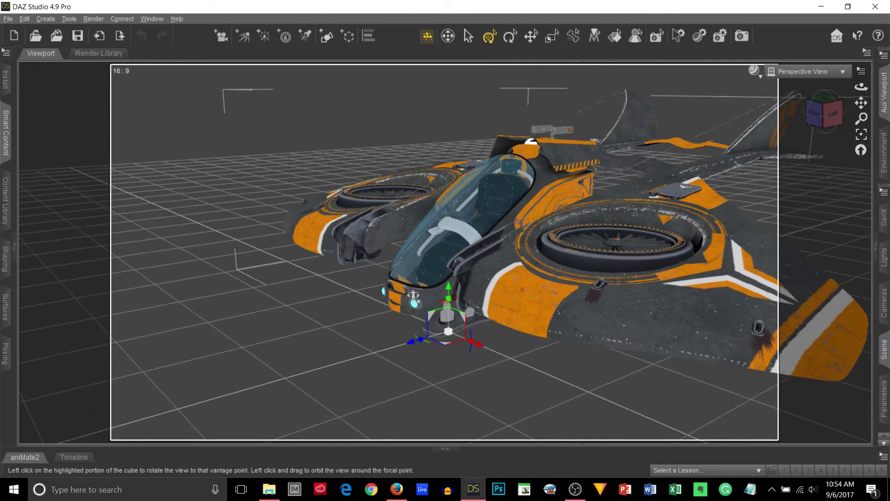
{"action": "left_click_drag", "start_coordinate": [861, 103], "coordinate": [833, 105]}
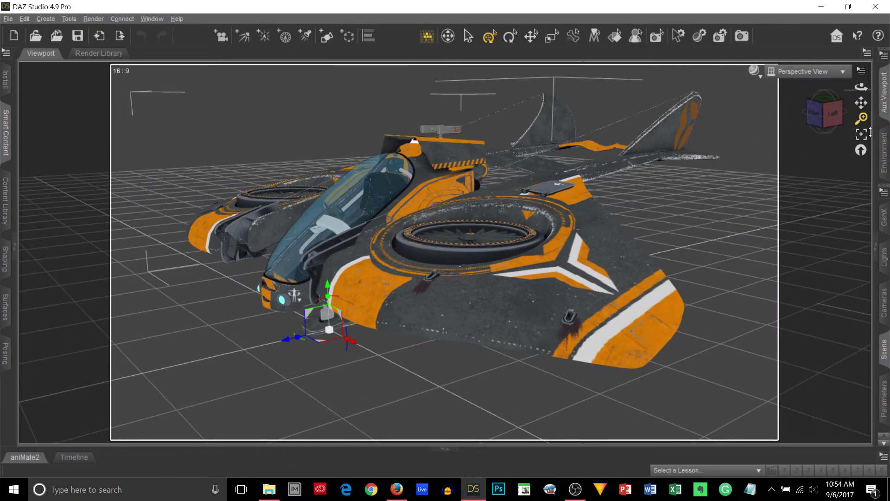
{"action": "left_click", "coordinate": [6, 201]}
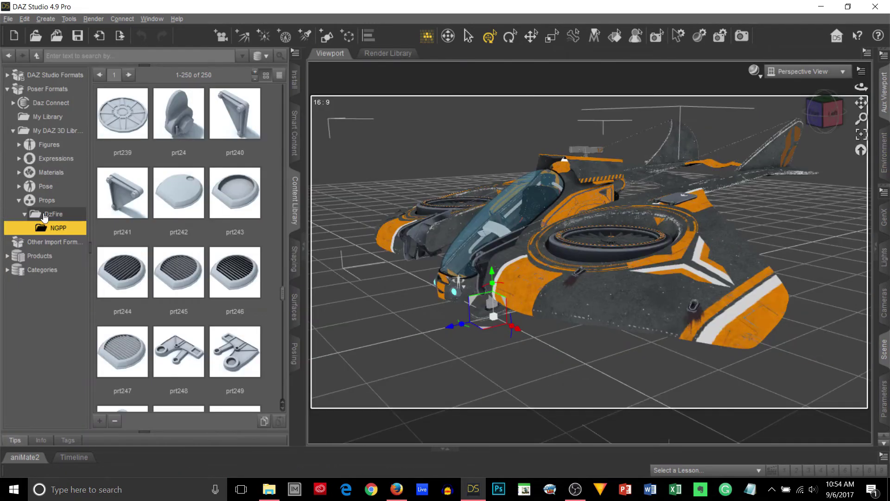
{"action": "scroll", "coordinate": [194, 208], "scroll_direction": "up", "scroll_amount": 20}
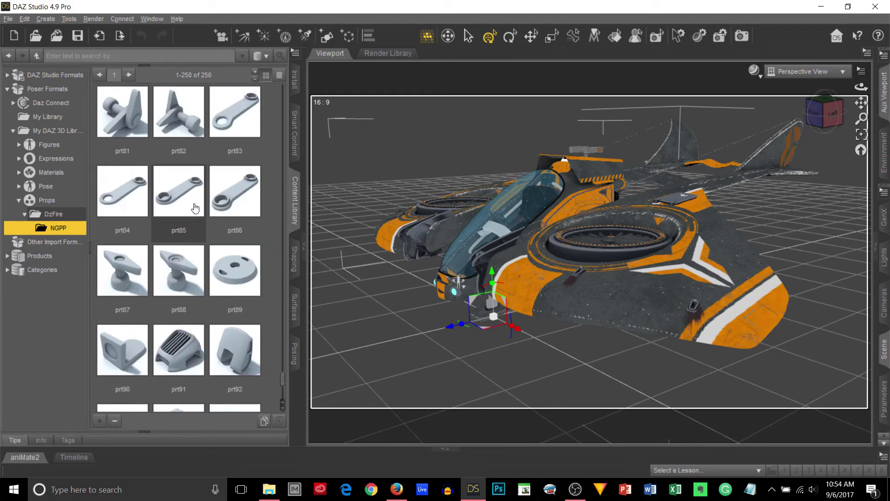
{"action": "left_click", "coordinate": [293, 209]}
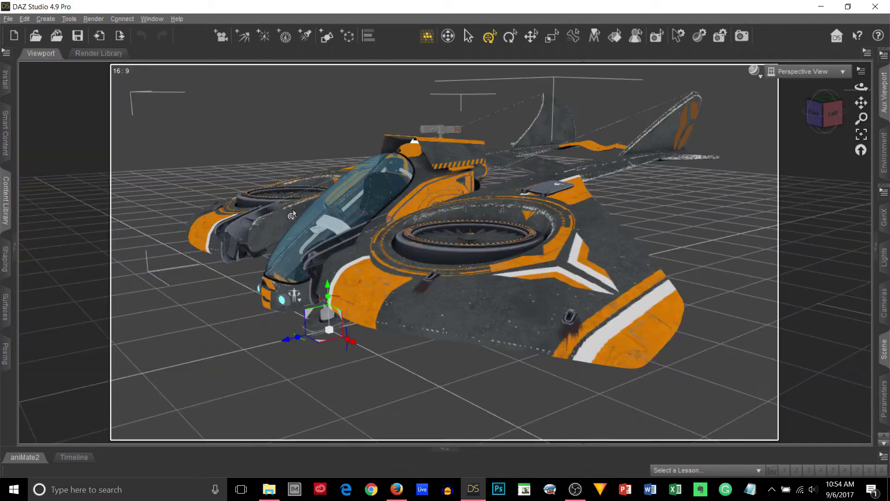
{"action": "left_click_drag", "start_coordinate": [819, 114], "coordinate": [849, 134]}
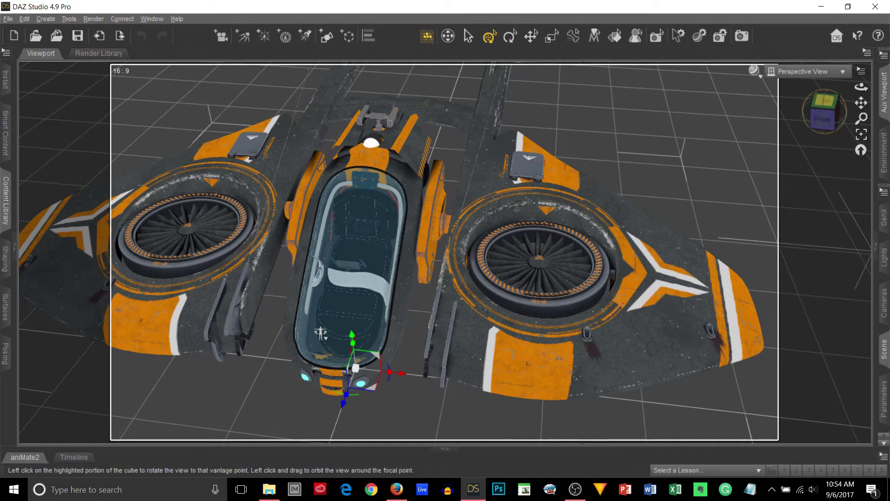
{"action": "left_click_drag", "start_coordinate": [826, 111], "coordinate": [416, 267]}
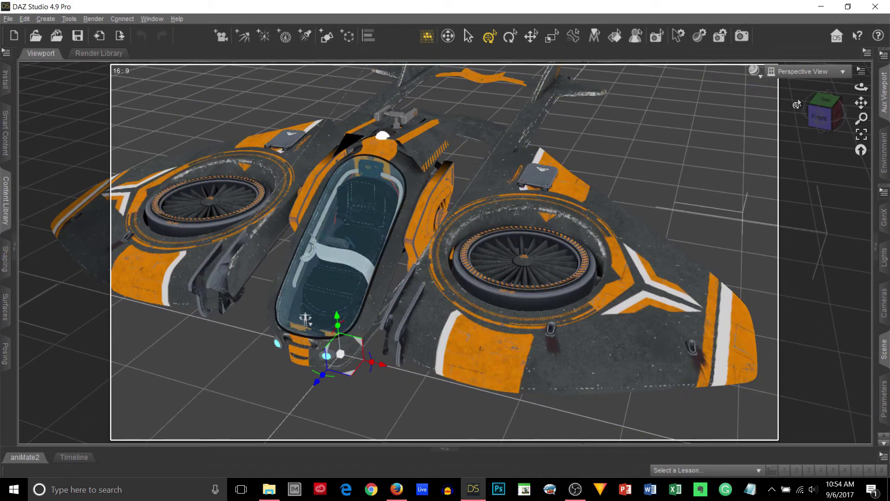
{"action": "left_click_drag", "start_coordinate": [825, 114], "coordinate": [878, 149]}
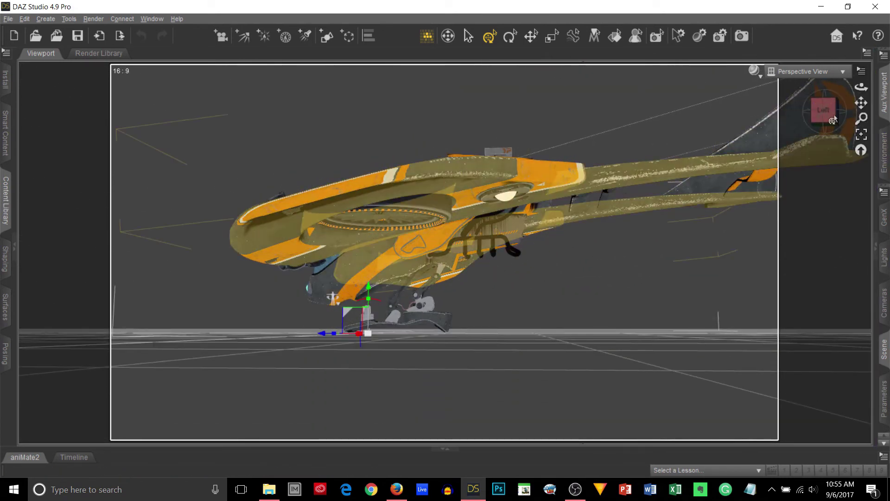
{"action": "left_click_drag", "start_coordinate": [833, 110], "coordinate": [826, 70]}
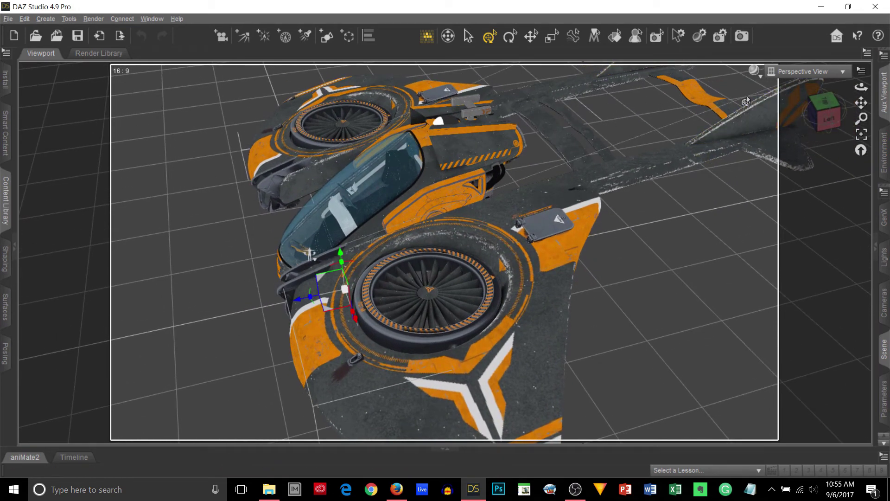
{"action": "left_click_drag", "start_coordinate": [828, 105], "coordinate": [852, 97]}
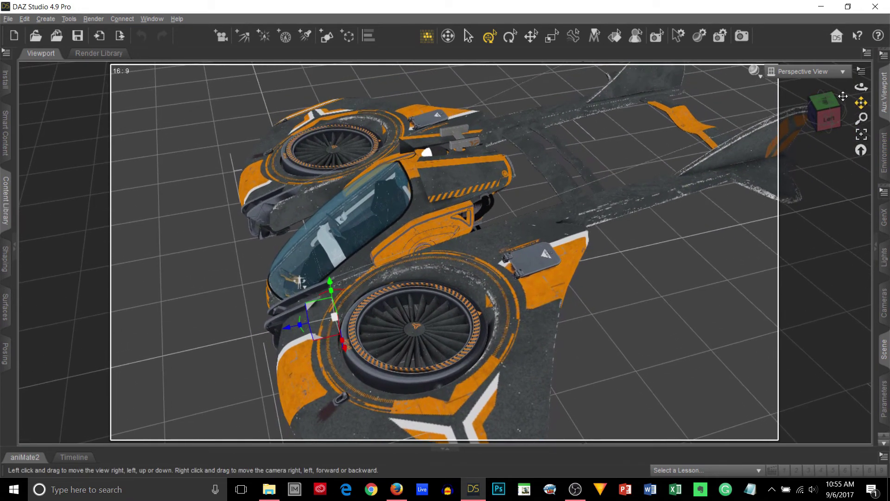
{"action": "left_click", "coordinate": [830, 112]}
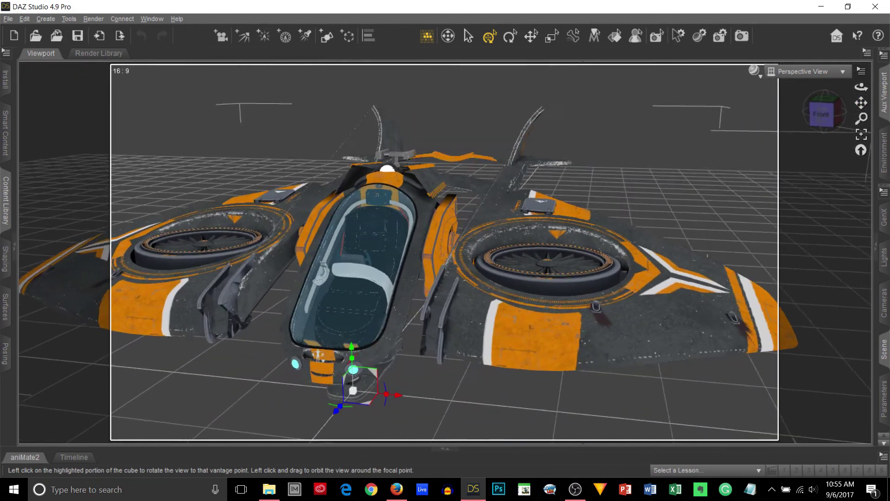
{"action": "mouse_move", "coordinate": [825, 113]}
{"action": "left_mouse_down"}
{"action": "mouse_move", "coordinate": [856, 108]}
{"action": "mouse_move", "coordinate": [834, 112]}
{"action": "left_mouse_up"}
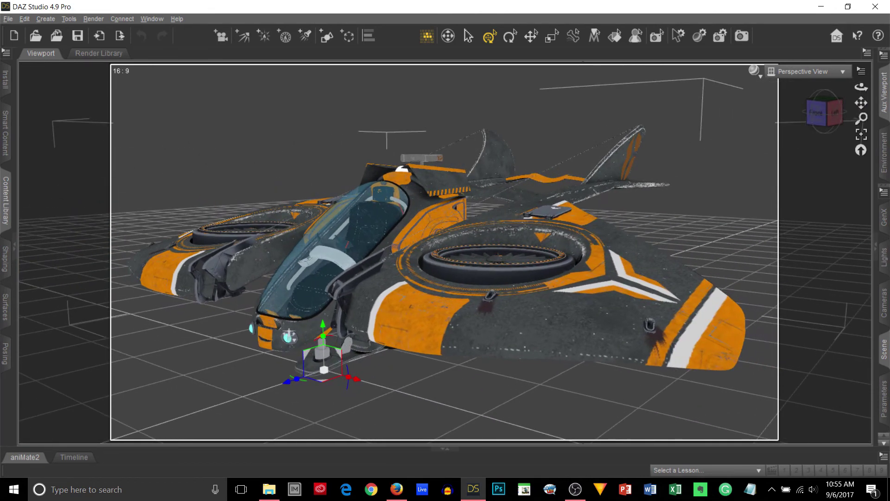